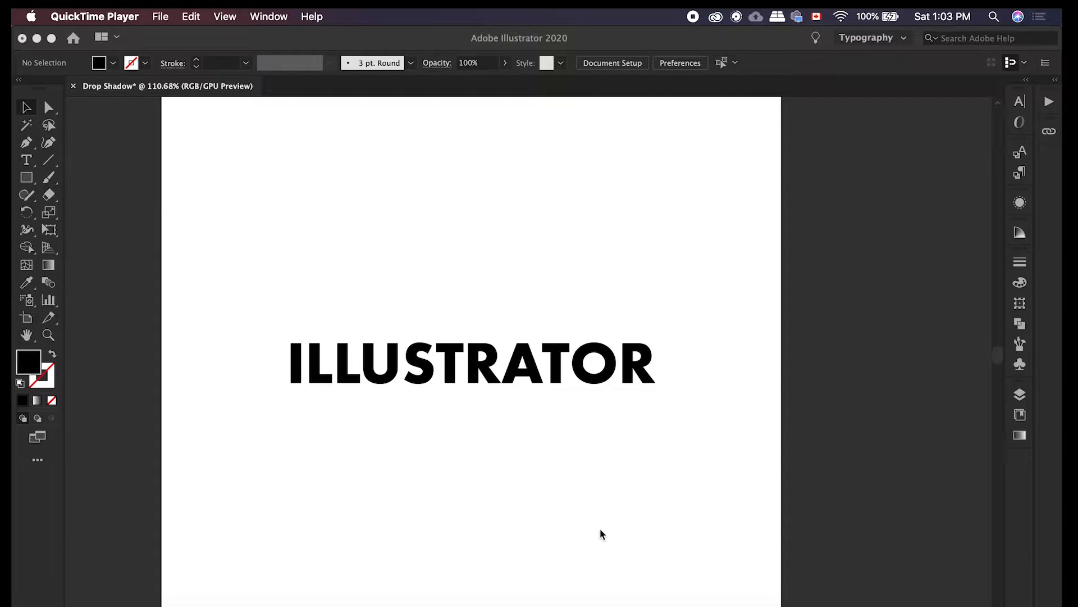
Step: Add a Stylize Drop Shadow effect to the ILLUSTRATOR text, keeping the blend mode Normal
{"action": "scroll", "coordinate": [602, 532], "scroll_direction": "down", "scroll_amount": 1}
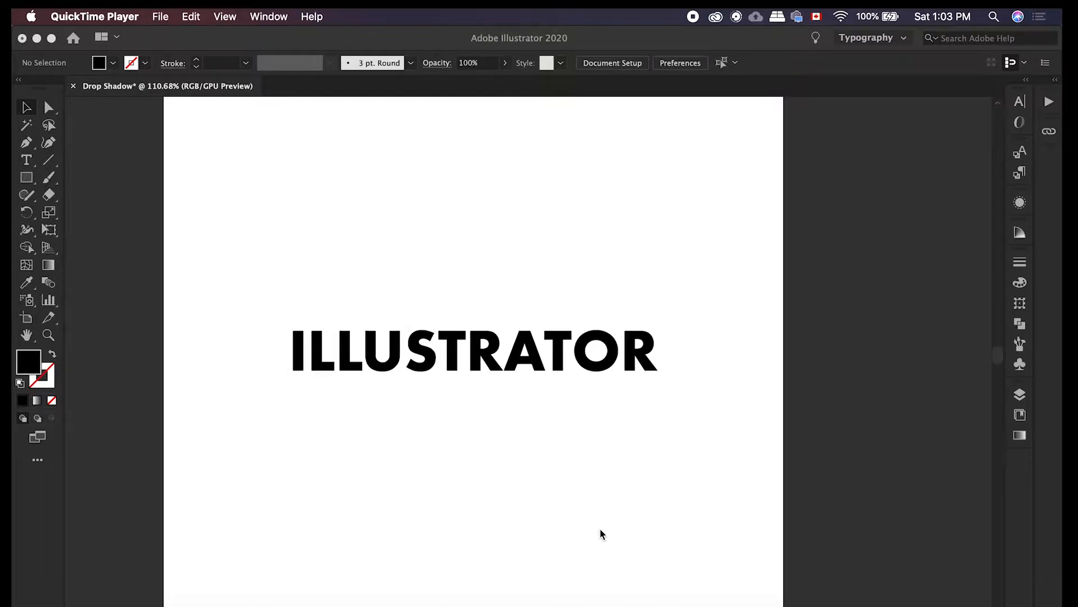
{"action": "left_click", "coordinate": [484, 360]}
{"action": "left_click", "coordinate": [484, 360]}
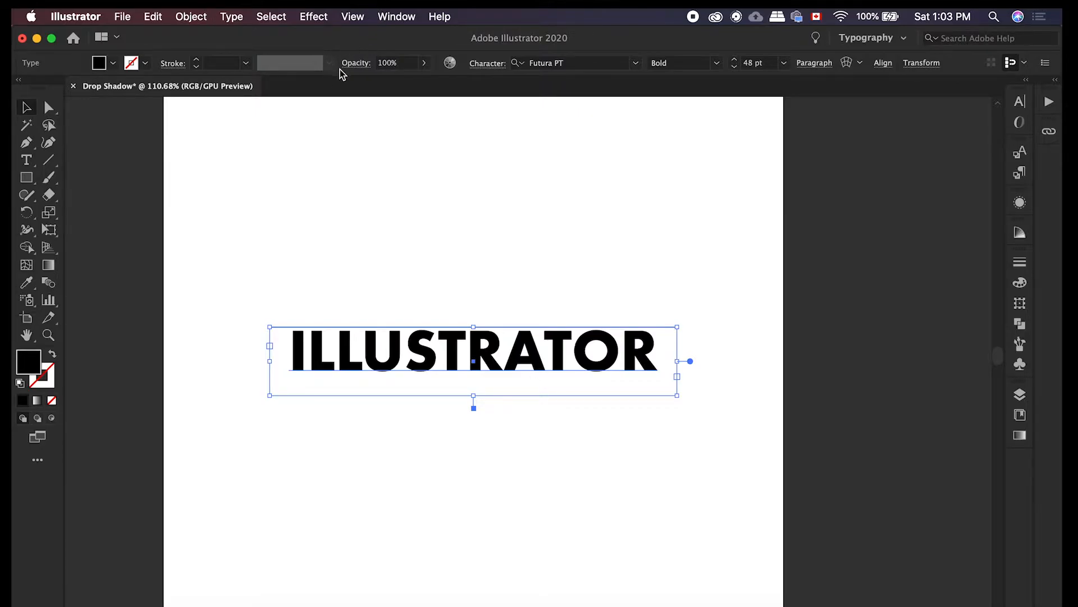
{"action": "left_click", "coordinate": [315, 17]}
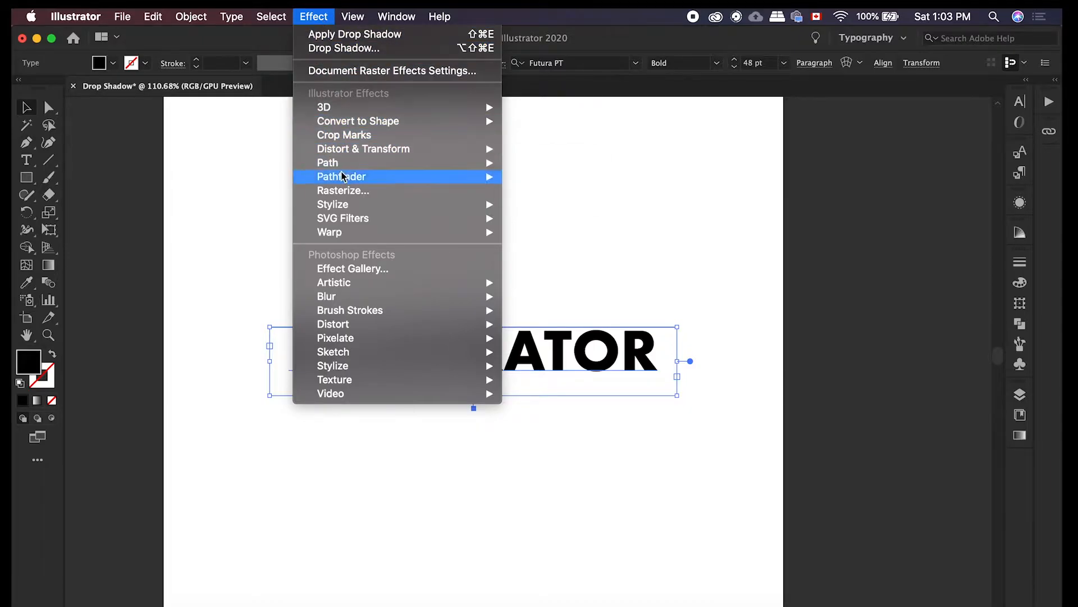
{"action": "mouse_move", "coordinate": [346, 206]}
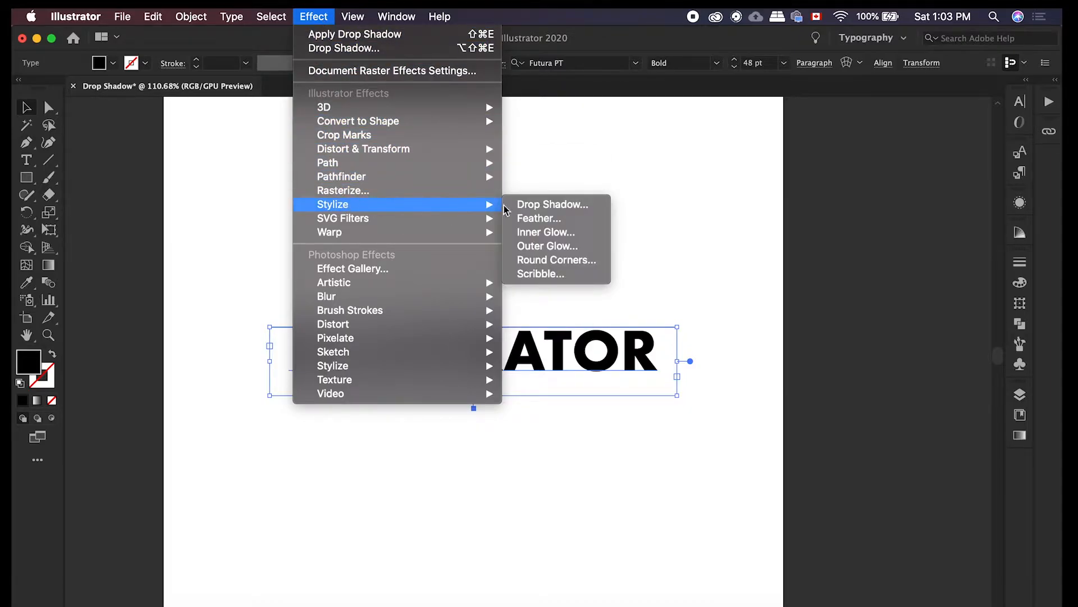
{"action": "left_click", "coordinate": [545, 209]}
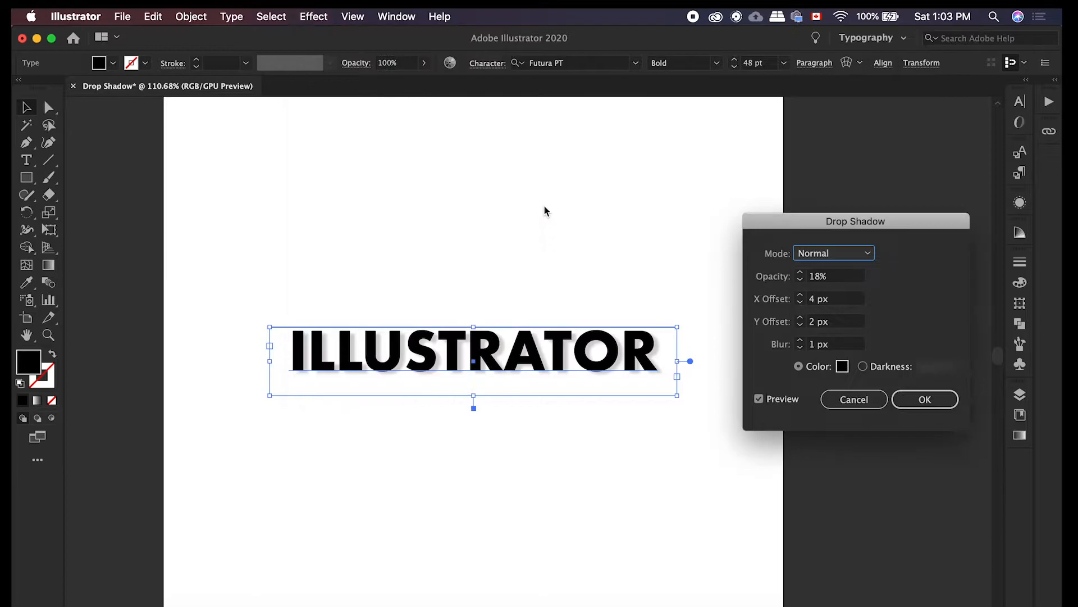
{"action": "left_click_drag", "start_coordinate": [802, 226], "coordinate": [766, 233]}
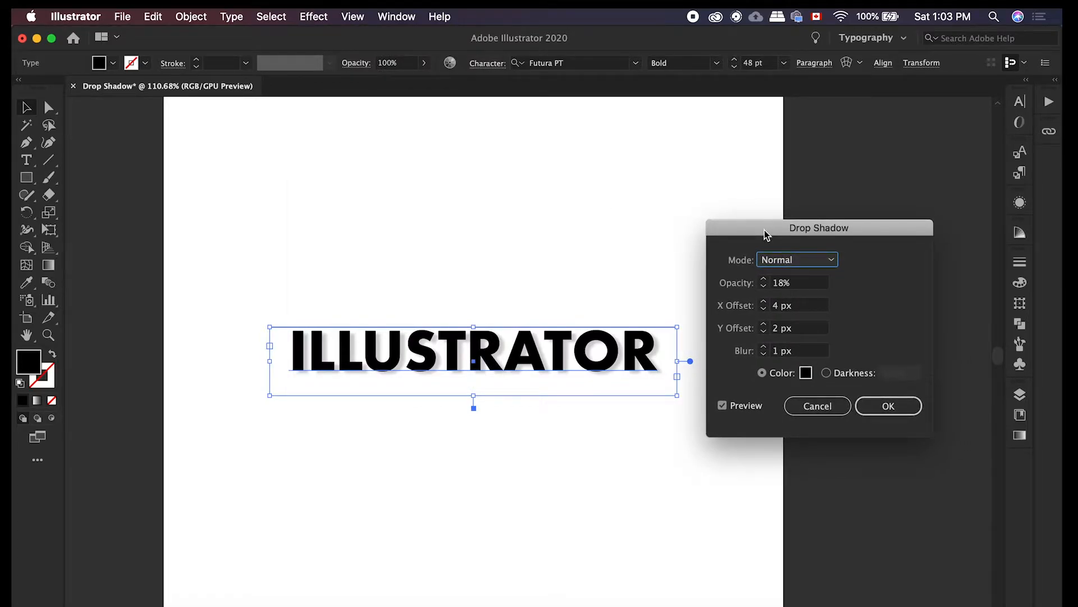
{"action": "left_click", "coordinate": [831, 261]}
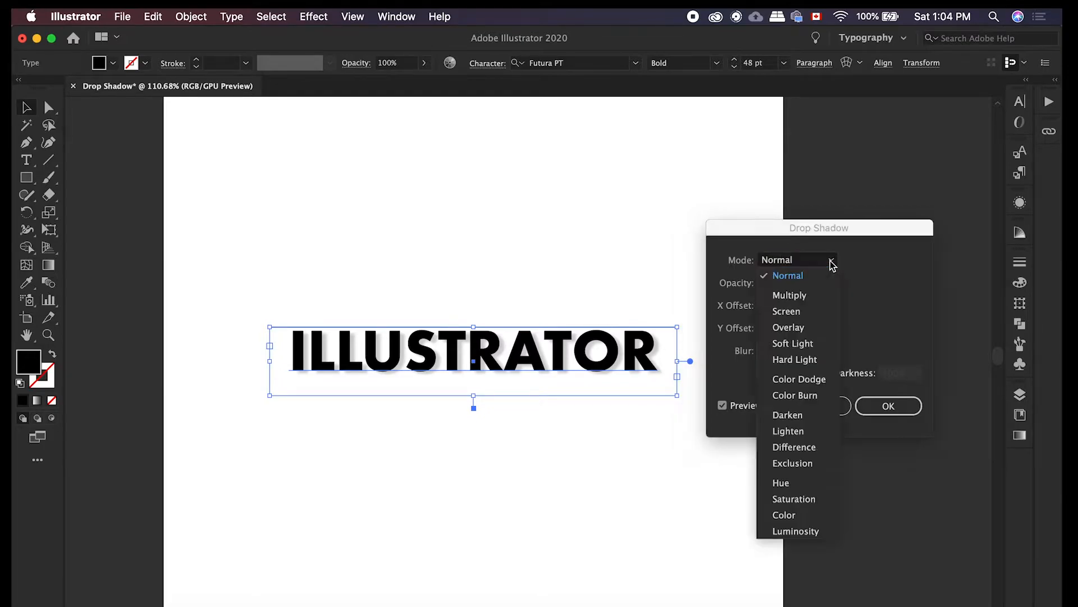
{"action": "left_click", "coordinate": [831, 262]}
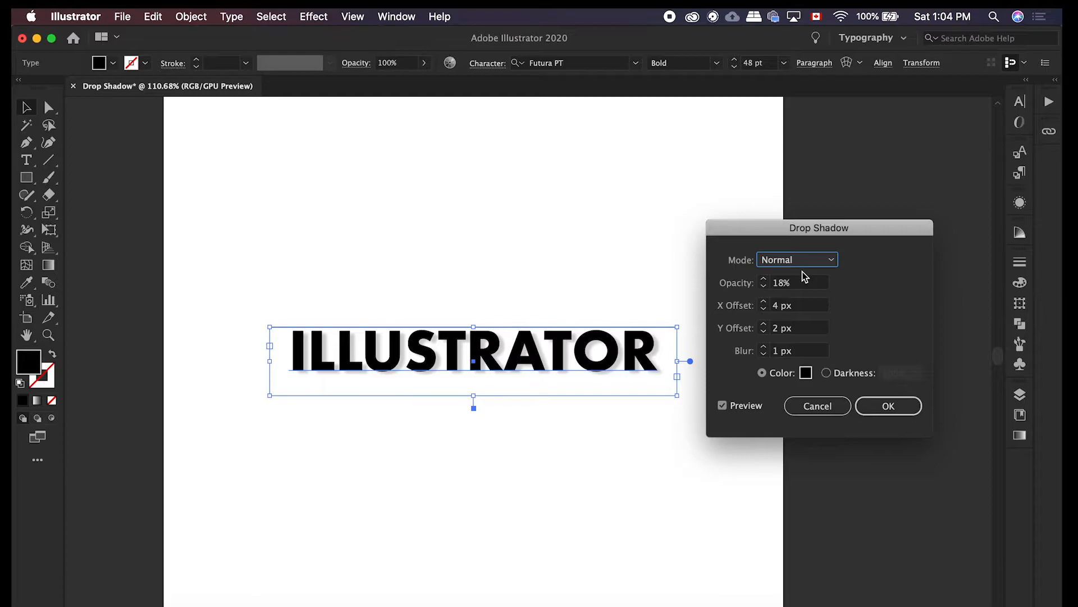
Step: Try the shadow at 25% opacity and at a fainter 11%
{"action": "left_click", "coordinate": [764, 280]}
{"action": "left_click", "coordinate": [764, 280]}
{"action": "left_click", "coordinate": [764, 281]}
{"action": "left_click", "coordinate": [764, 280]}
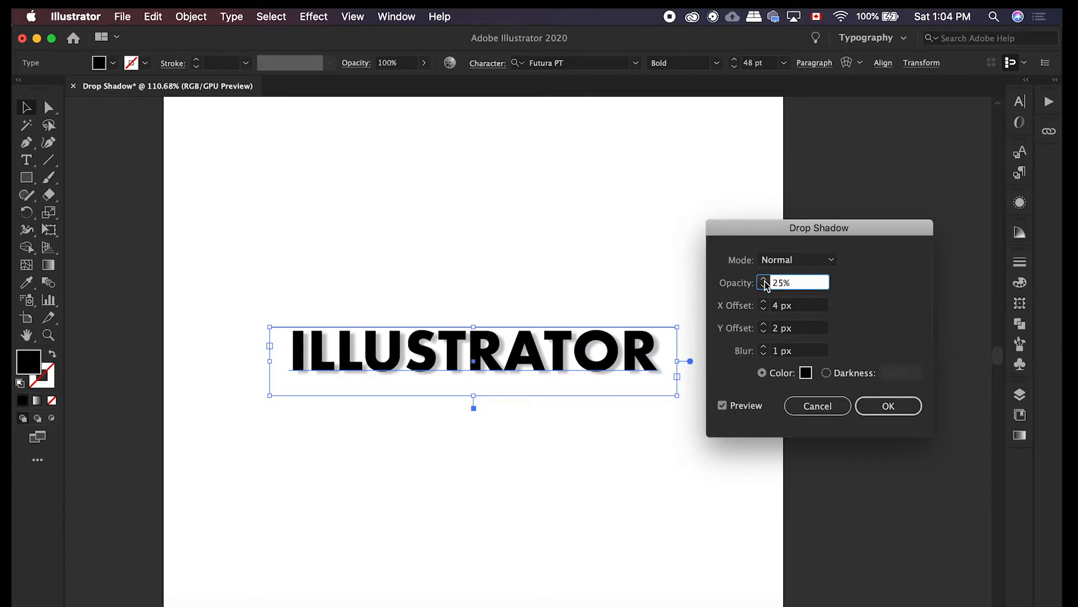
{"action": "left_click", "coordinate": [764, 280]}
{"action": "left_click", "coordinate": [764, 279]}
{"action": "left_click", "coordinate": [764, 280]}
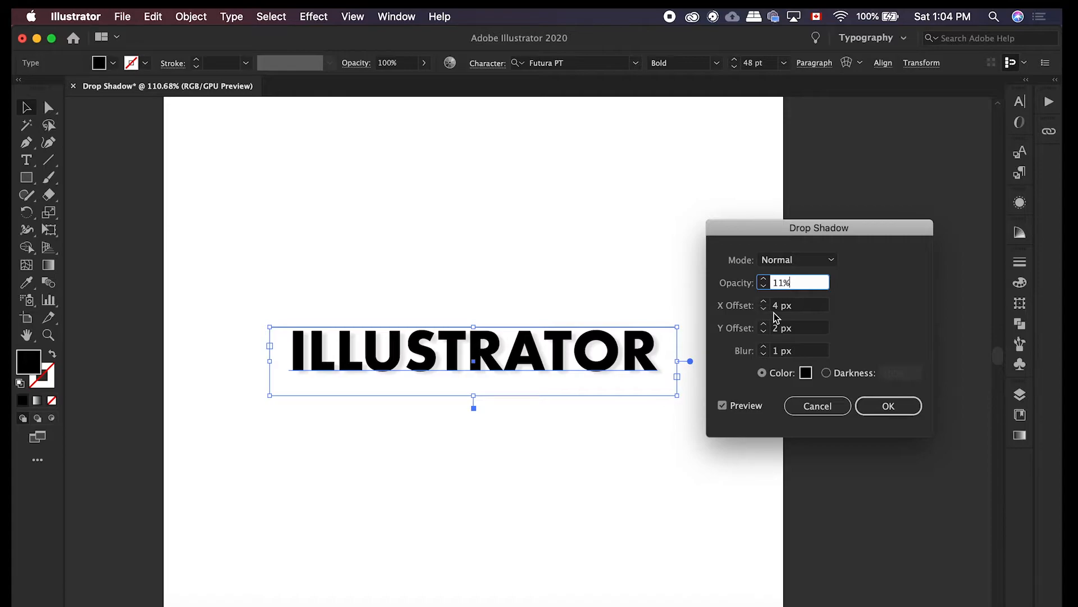
Step: Try different X offsets for the shadow, ending at 1 px
{"action": "left_click", "coordinate": [764, 302]}
{"action": "left_click", "coordinate": [764, 302]}
{"action": "left_click", "coordinate": [764, 302]}
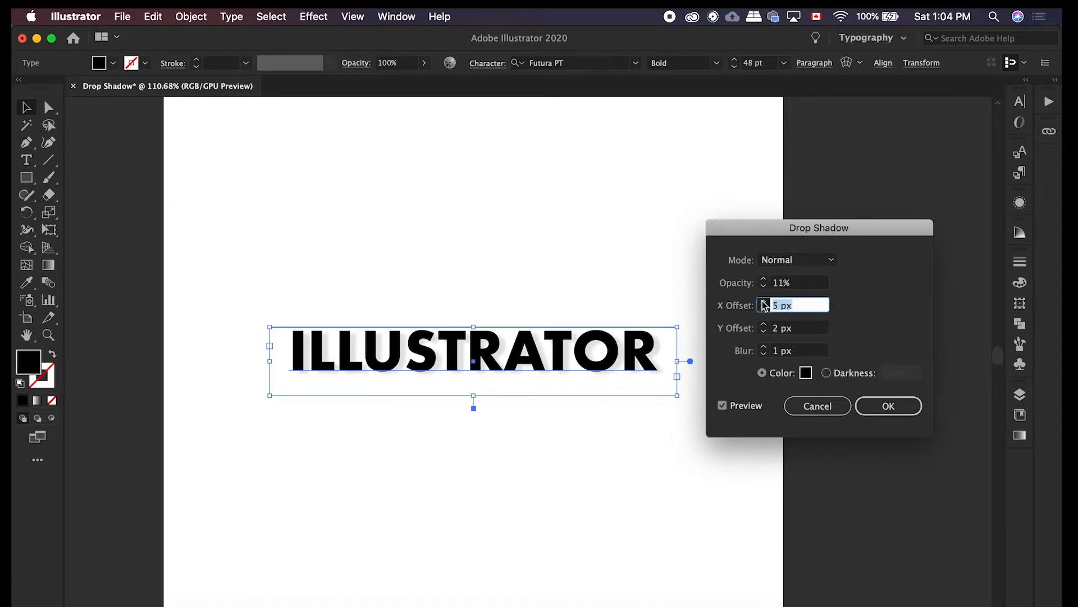
{"action": "left_click", "coordinate": [763, 301]}
{"action": "left_click", "coordinate": [762, 309]}
{"action": "left_click", "coordinate": [763, 309]}
{"action": "left_click", "coordinate": [763, 309]}
{"action": "left_click", "coordinate": [763, 309]}
{"action": "left_click", "coordinate": [763, 309]}
{"action": "left_click", "coordinate": [762, 309]}
{"action": "left_click", "coordinate": [763, 309]}
{"action": "left_click", "coordinate": [763, 309]}
{"action": "left_click", "coordinate": [763, 309]}
{"action": "left_click", "coordinate": [763, 308]}
{"action": "left_click", "coordinate": [763, 302]}
{"action": "left_click", "coordinate": [763, 301]}
{"action": "left_click", "coordinate": [763, 302]}
Step: Set the drop shadow's opacity to 40%
{"action": "left_click", "coordinate": [784, 282]}
{"action": "left_click_drag", "start_coordinate": [786, 283], "coordinate": [749, 286]}
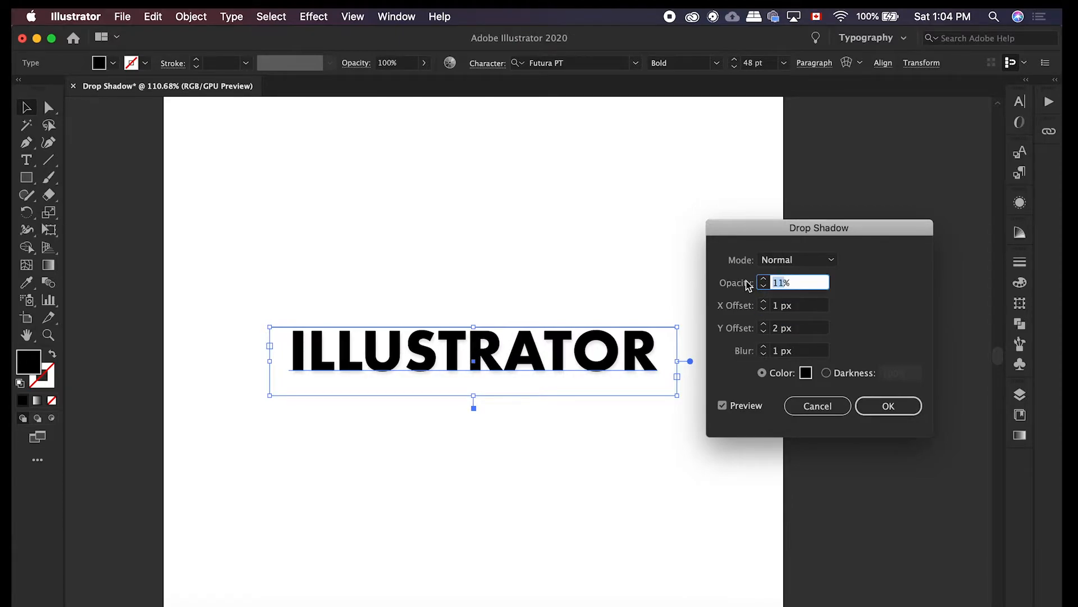
{"action": "type", "text": "40"}
{"action": "key", "text": "Tab"}
Step: Set the shadow's X offset to 3 px and its Y offset to 2 px
{"action": "left_click", "coordinate": [764, 302]}
{"action": "left_click", "coordinate": [764, 302]}
{"action": "left_click", "coordinate": [765, 303]}
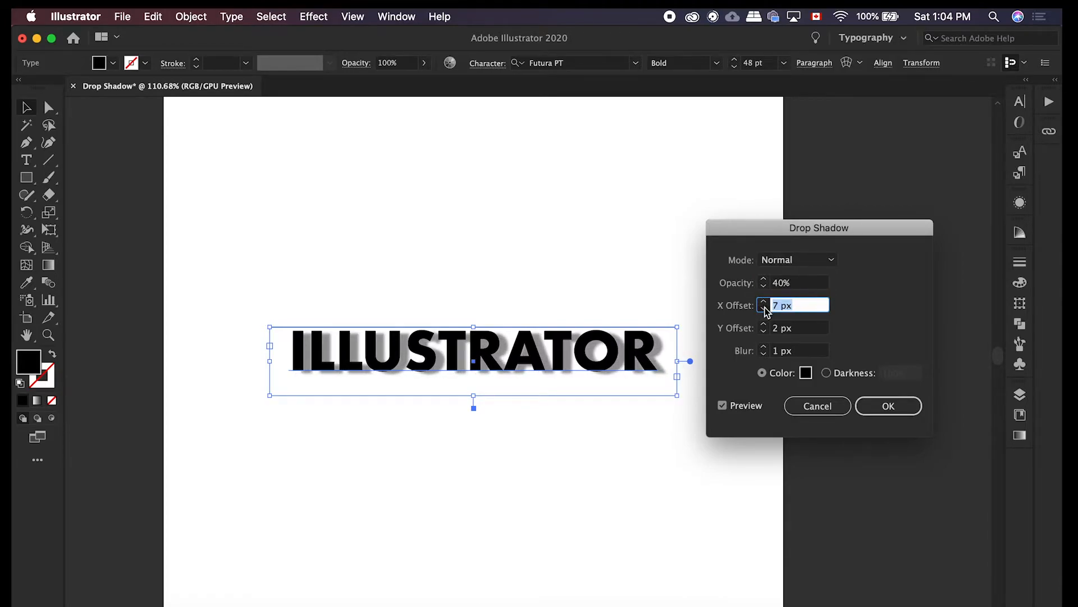
{"action": "left_click", "coordinate": [764, 309]}
{"action": "left_click", "coordinate": [765, 325]}
{"action": "left_click", "coordinate": [765, 325]}
{"action": "left_click", "coordinate": [764, 325]}
{"action": "left_click", "coordinate": [764, 331]}
{"action": "left_click", "coordinate": [764, 331]}
{"action": "left_click", "coordinate": [764, 331]}
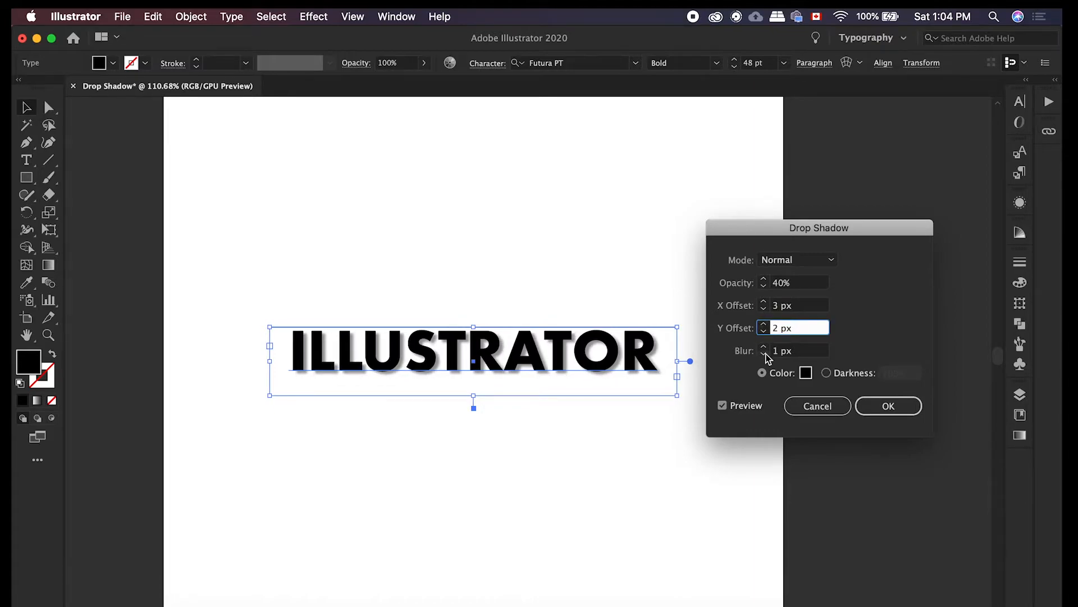
Step: Set the drop shadow's blur to 2 px
{"action": "left_click", "coordinate": [764, 347]}
{"action": "left_click", "coordinate": [764, 347]}
{"action": "left_click", "coordinate": [765, 347]}
{"action": "left_click", "coordinate": [764, 347]}
{"action": "left_click", "coordinate": [765, 354]}
{"action": "left_click", "coordinate": [764, 354]}
{"action": "left_click", "coordinate": [765, 354]}
{"action": "left_click", "coordinate": [764, 354]}
{"action": "left_click", "coordinate": [765, 354]}
{"action": "left_click", "coordinate": [764, 347]}
{"action": "left_click", "coordinate": [764, 347]}
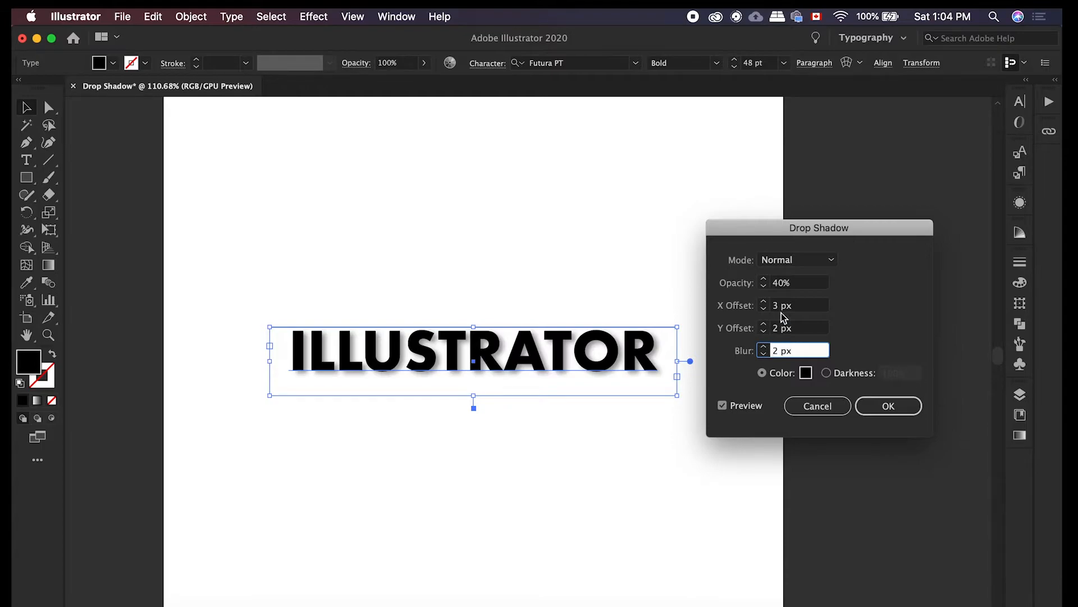
Step: Change the shadow's color to bright saturated blue and apply the effect to the text
{"action": "left_click", "coordinate": [806, 375]}
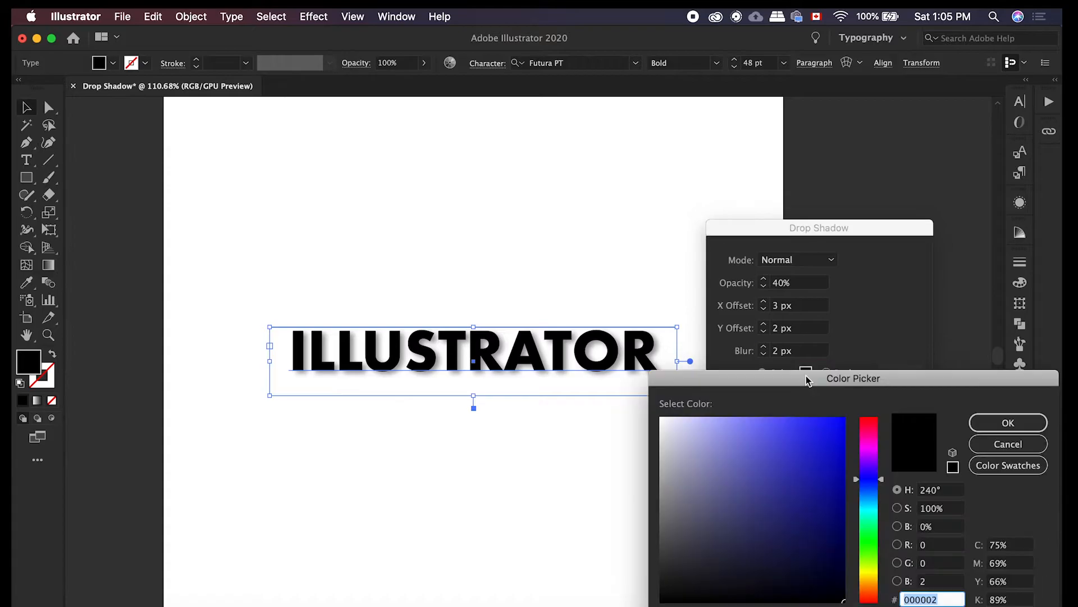
{"action": "left_click_drag", "start_coordinate": [813, 378], "coordinate": [830, 275]}
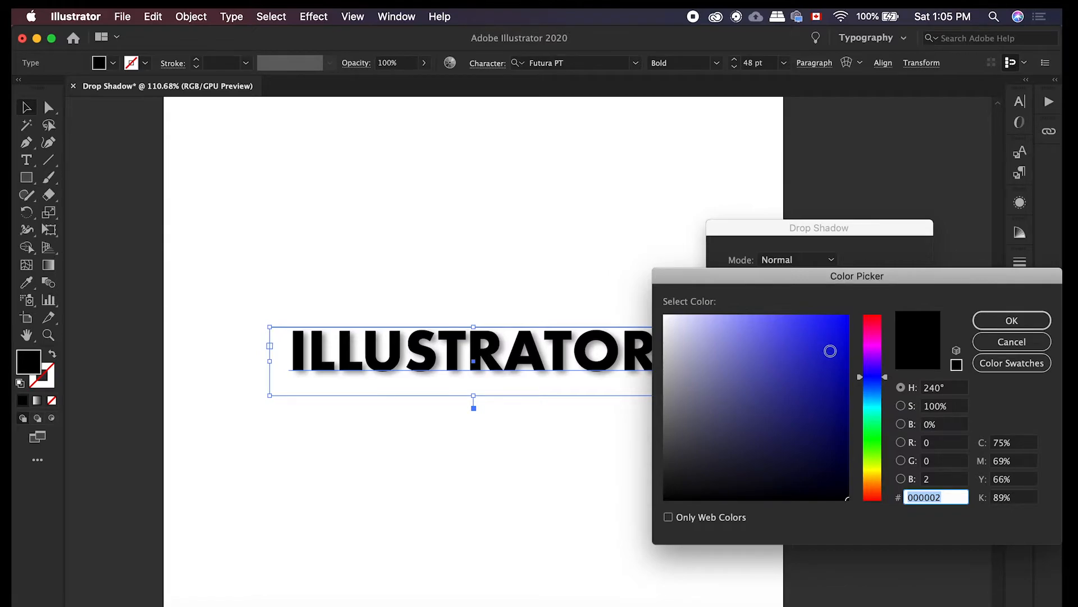
{"action": "left_click", "coordinate": [846, 318]}
{"action": "left_click", "coordinate": [981, 319]}
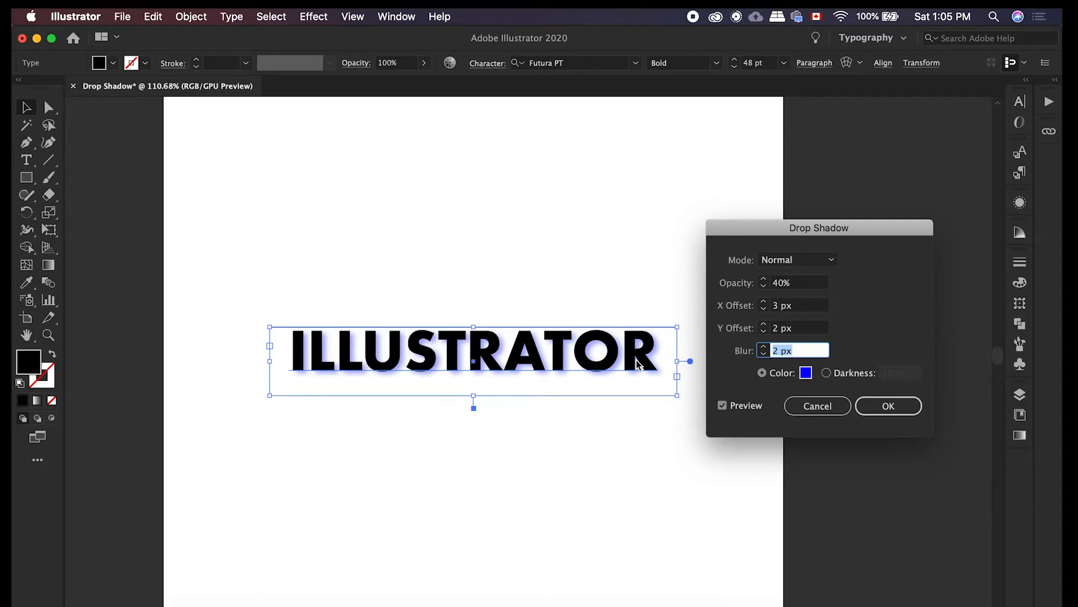
{"action": "left_click", "coordinate": [871, 408]}
Step: Recolor all the ILLUSTRATOR letters to bright magenta and deselect the text
{"action": "double_click", "coordinate": [640, 357]}
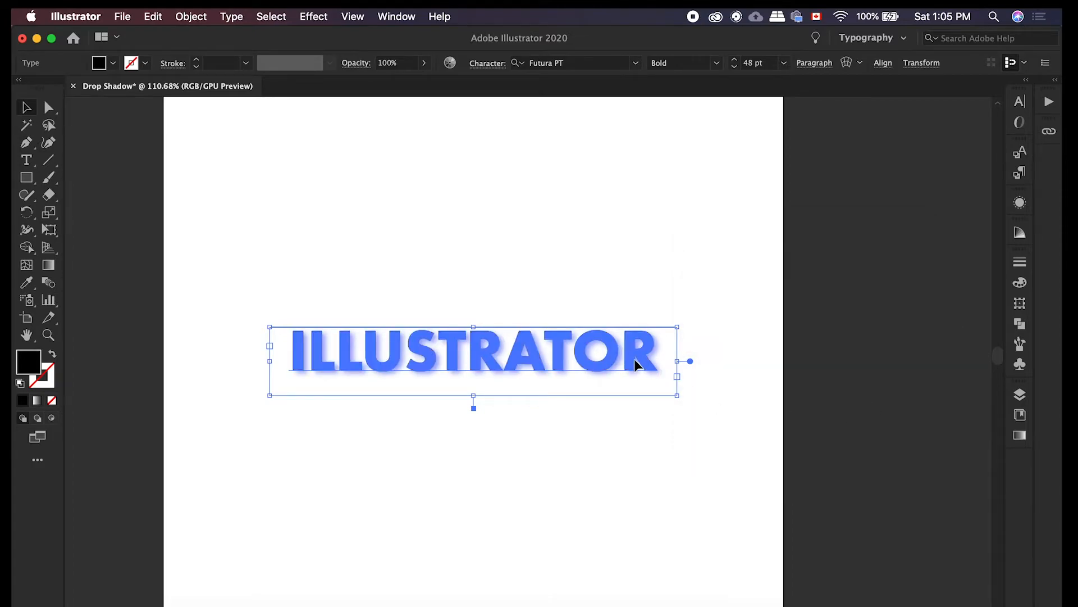
{"action": "left_click_drag", "start_coordinate": [643, 357], "coordinate": [149, 311]}
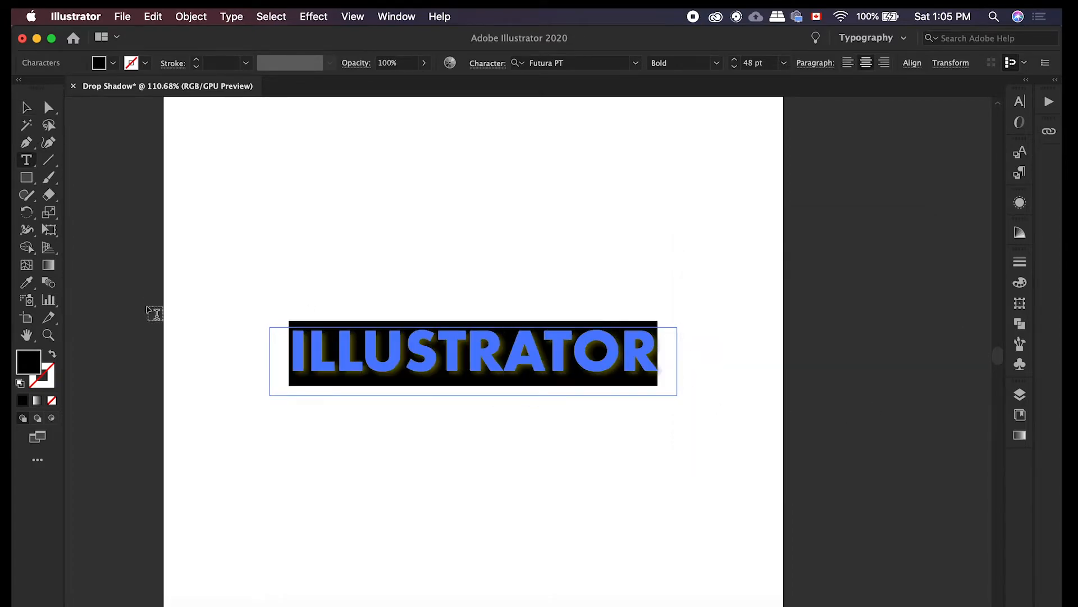
{"action": "double_click", "coordinate": [31, 364]}
{"action": "left_click", "coordinate": [873, 352]}
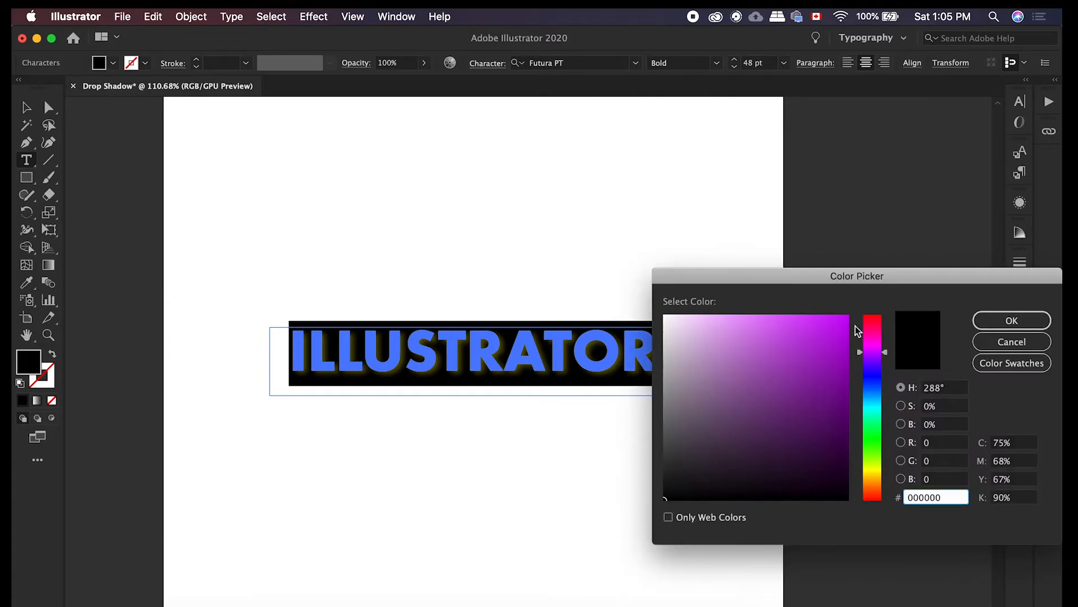
{"action": "left_click", "coordinate": [848, 317]}
{"action": "left_click", "coordinate": [874, 349]}
{"action": "left_click", "coordinate": [1012, 320]}
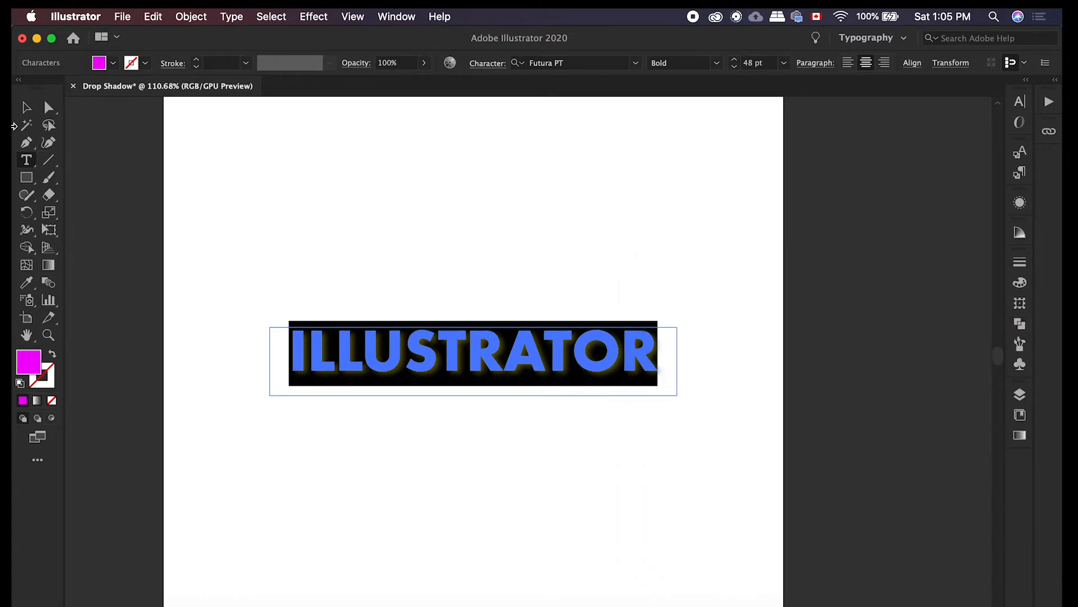
{"action": "left_click", "coordinate": [27, 108]}
{"action": "left_click", "coordinate": [324, 268]}
{"action": "left_click", "coordinate": [340, 345]}
{"action": "left_click", "coordinate": [334, 452]}
{"action": "scroll", "coordinate": [335, 454], "scroll_direction": "up", "scroll_amount": 3}
{"action": "scroll", "coordinate": [336, 455], "scroll_direction": "down", "scroll_amount": 2}
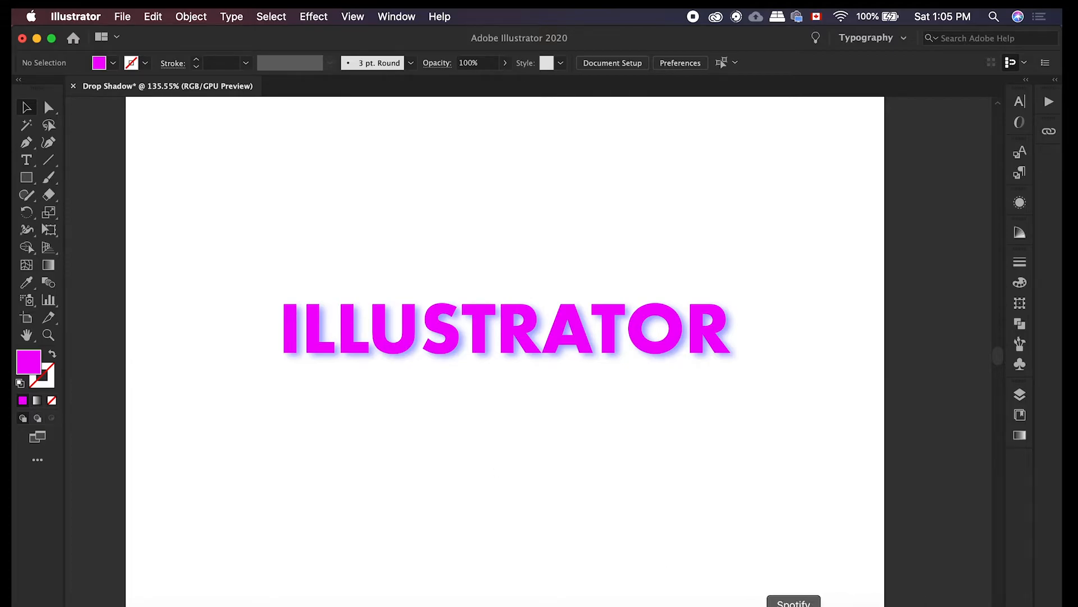
Step: Switch to Photoshop and add a Drop Shadow layer style to the PHOTOSHOP text layer
{"action": "left_click", "coordinate": [855, 606]}
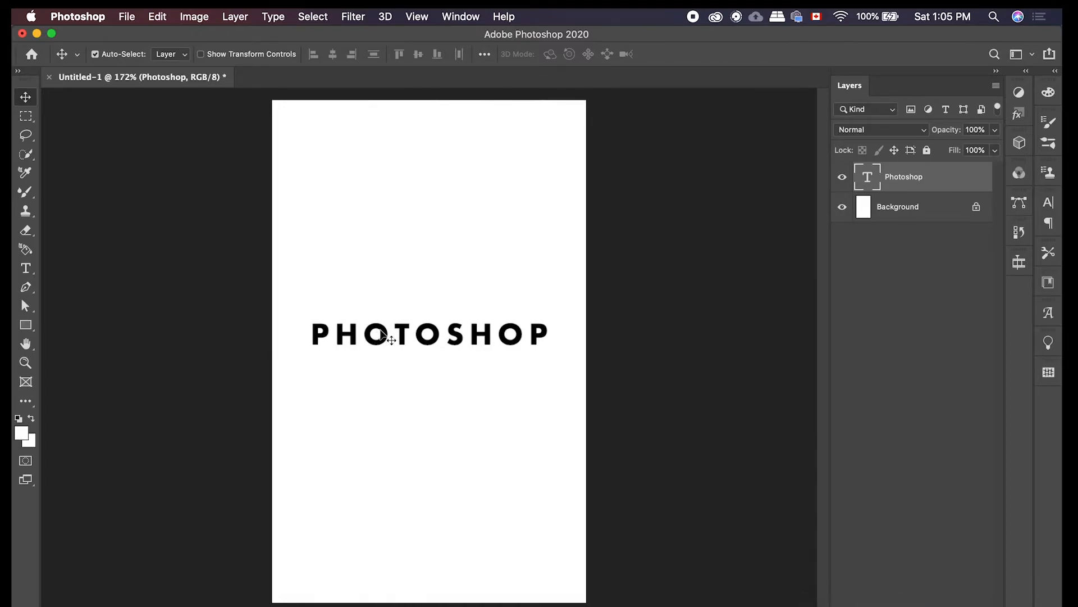
{"action": "double_click", "coordinate": [388, 336]}
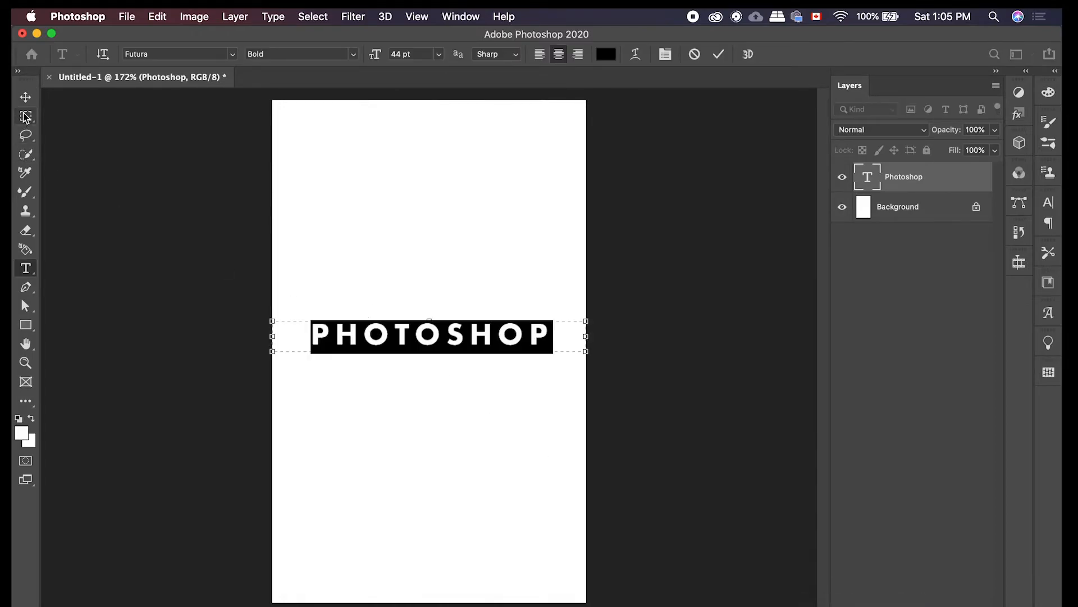
{"action": "left_click", "coordinate": [25, 96]}
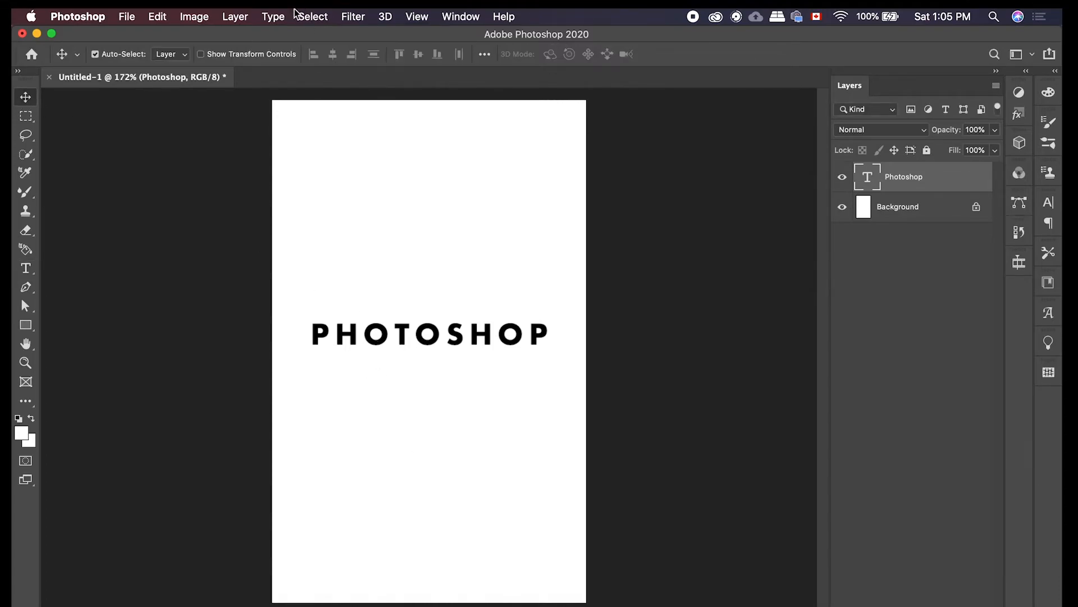
{"action": "left_click", "coordinate": [235, 15]}
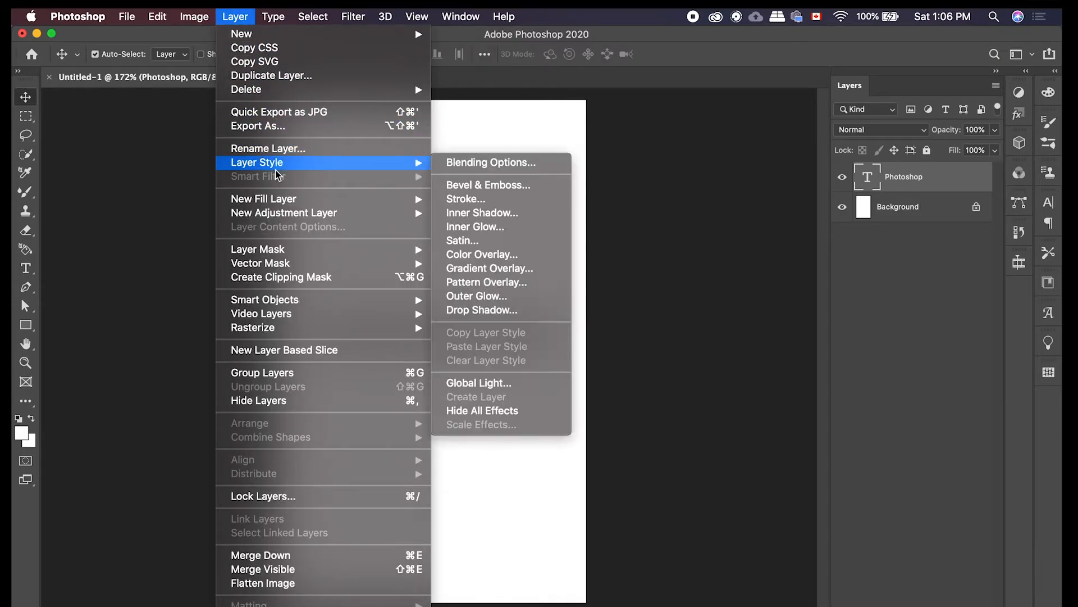
{"action": "mouse_move", "coordinate": [337, 162]}
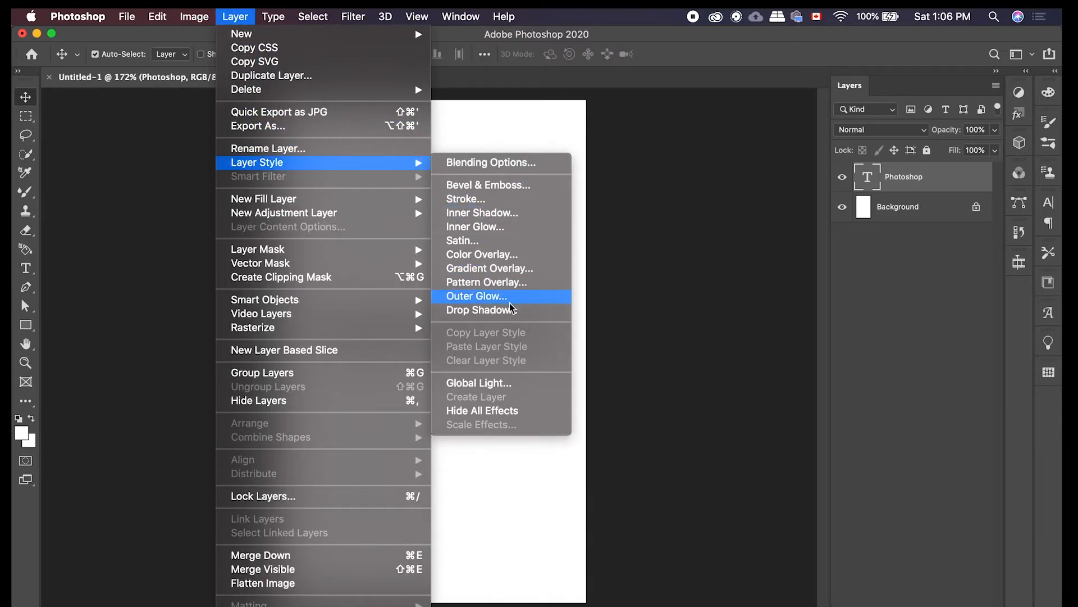
{"action": "left_click", "coordinate": [511, 310]}
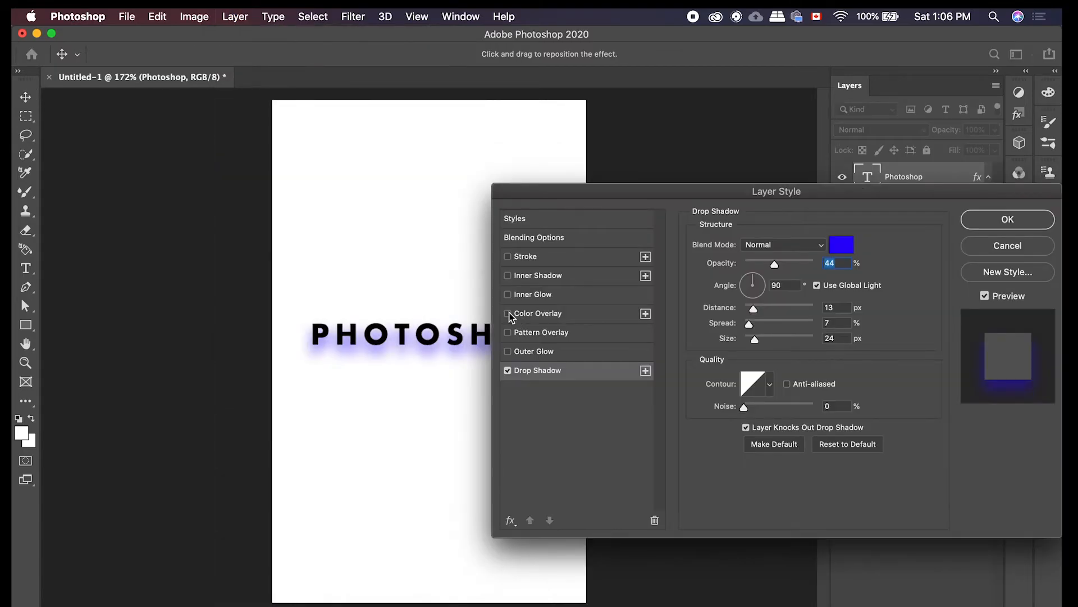
{"action": "left_click_drag", "start_coordinate": [628, 196], "coordinate": [632, 154]}
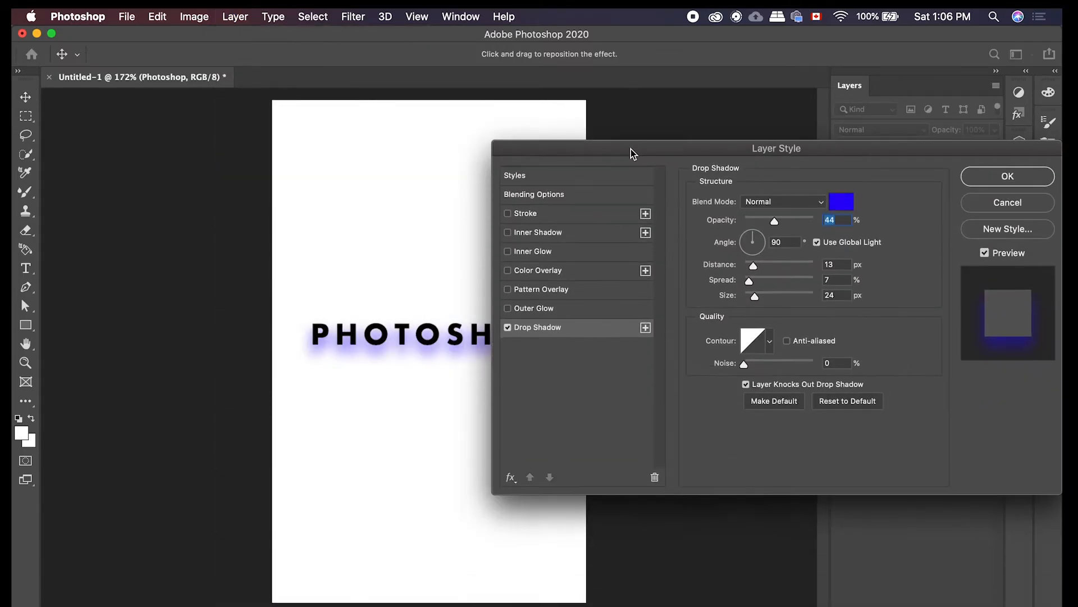
{"action": "left_click_drag", "start_coordinate": [846, 152], "coordinate": [917, 210]}
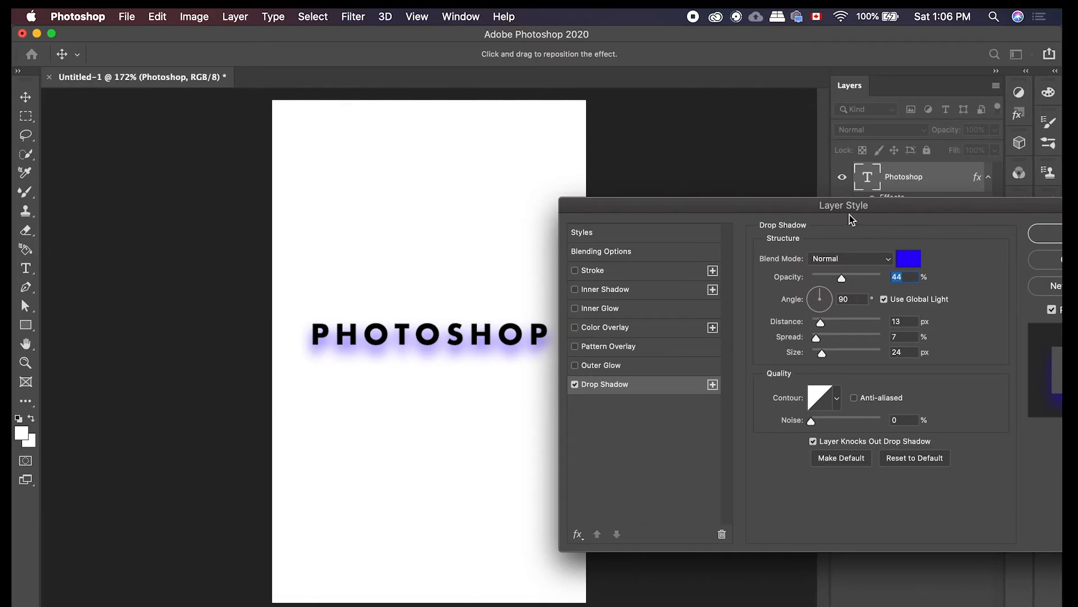
{"action": "left_click_drag", "start_coordinate": [854, 212], "coordinate": [833, 213]}
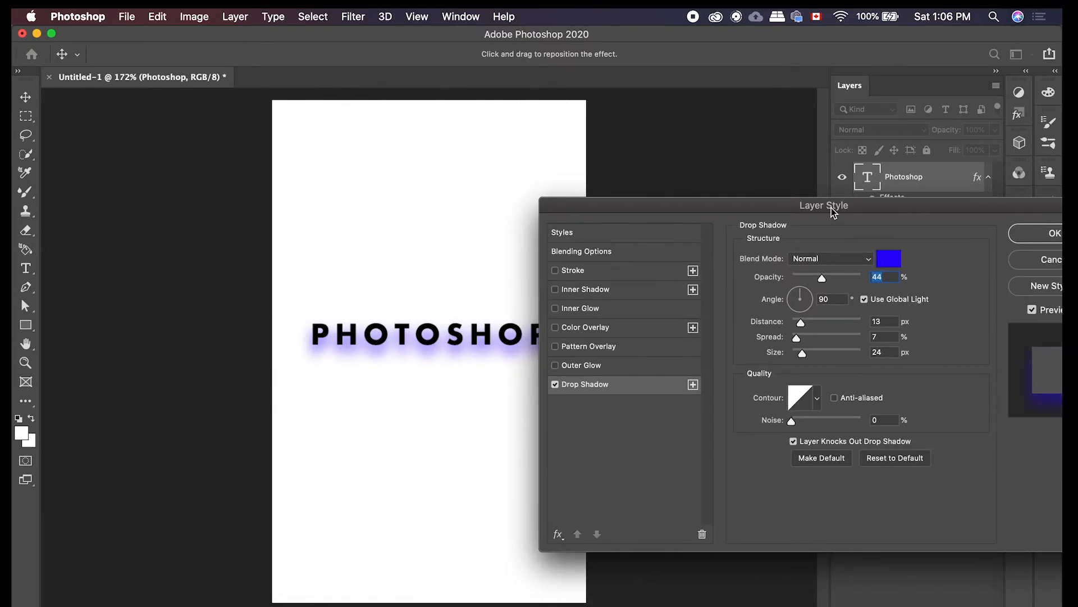
Step: Set the layer's drop shadow to 45% opacity, 15 px distance, 14% spread and 18 px size
{"action": "mouse_move", "coordinate": [821, 279]}
{"action": "left_mouse_down"}
{"action": "mouse_move", "coordinate": [852, 281]}
{"action": "mouse_move", "coordinate": [823, 282]}
{"action": "left_mouse_up"}
{"action": "left_click_drag", "start_coordinate": [801, 324], "coordinate": [806, 360]}
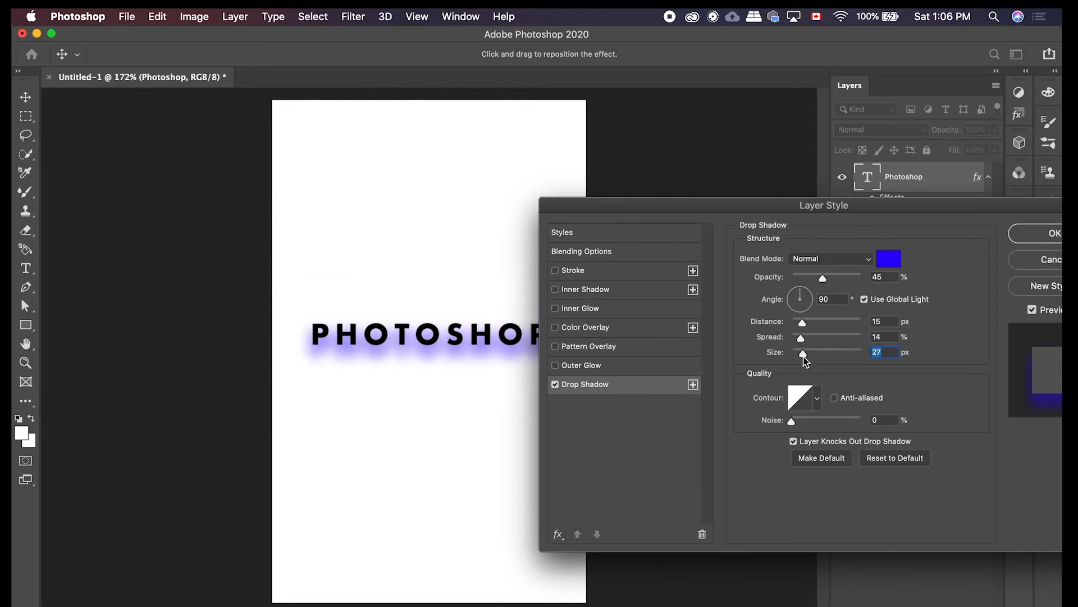
{"action": "left_click_drag", "start_coordinate": [809, 360], "coordinate": [804, 359]}
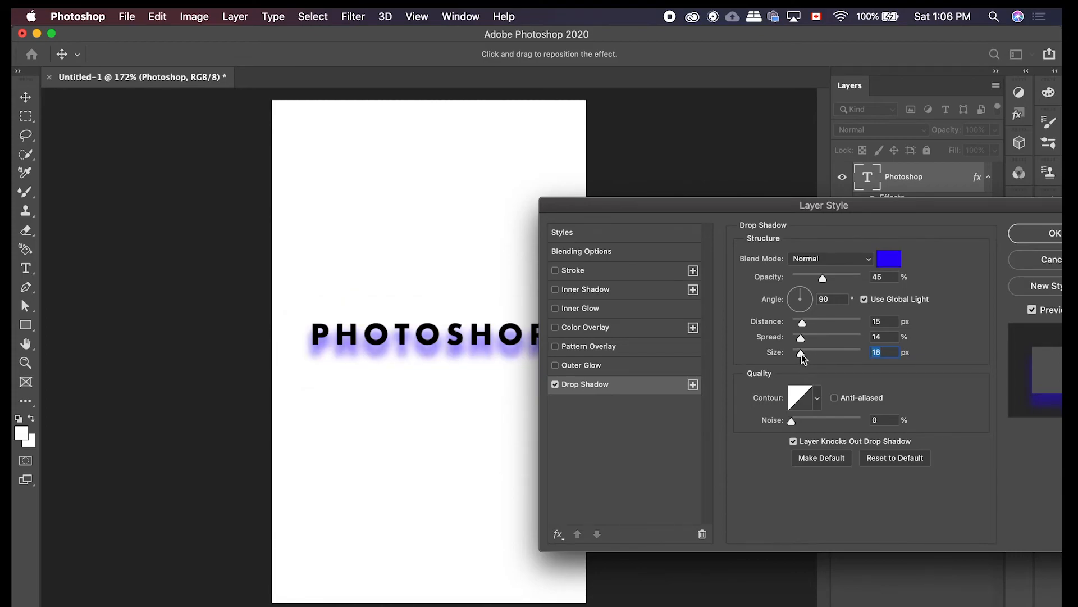
Step: Test heavier noise on the drop shadow, set it to 3%, and lower the shadow's opacity
{"action": "left_click_drag", "start_coordinate": [792, 421], "coordinate": [819, 424]}
{"action": "left_click_drag", "start_coordinate": [820, 424], "coordinate": [812, 425]}
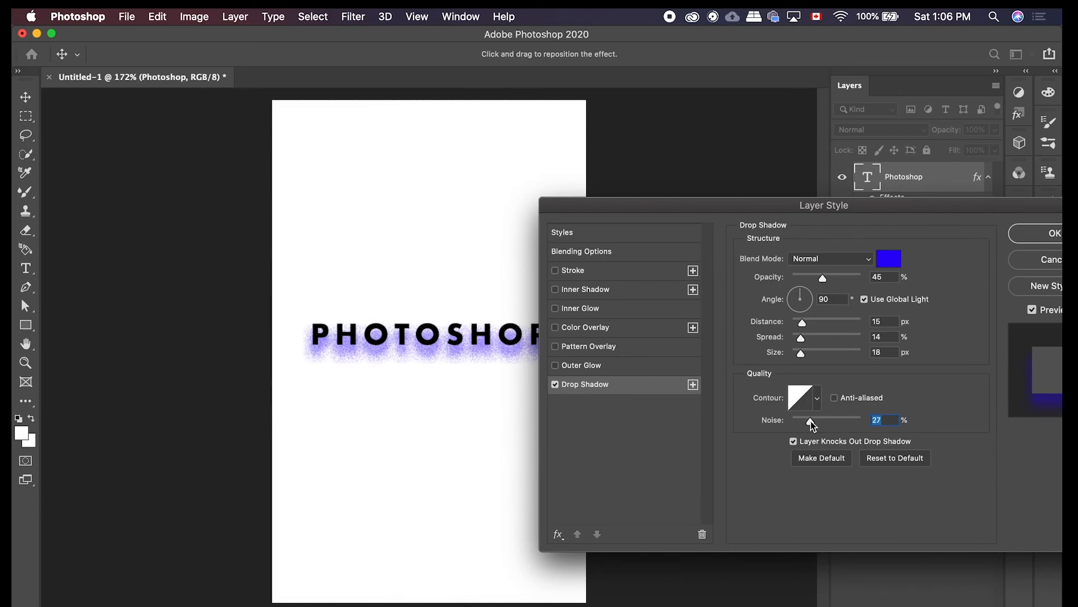
{"action": "mouse_move", "coordinate": [811, 421]}
{"action": "left_mouse_down"}
{"action": "mouse_move", "coordinate": [843, 425]}
{"action": "mouse_move", "coordinate": [825, 425]}
{"action": "left_mouse_up"}
{"action": "left_click_drag", "start_coordinate": [798, 422], "coordinate": [794, 423]}
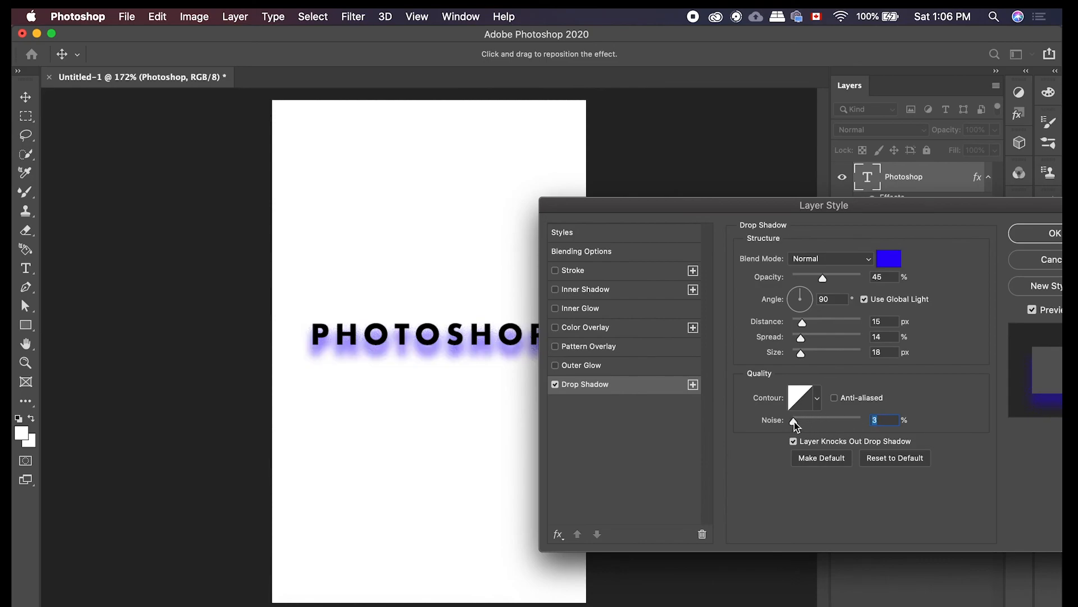
{"action": "left_click_drag", "start_coordinate": [823, 277], "coordinate": [805, 279]}
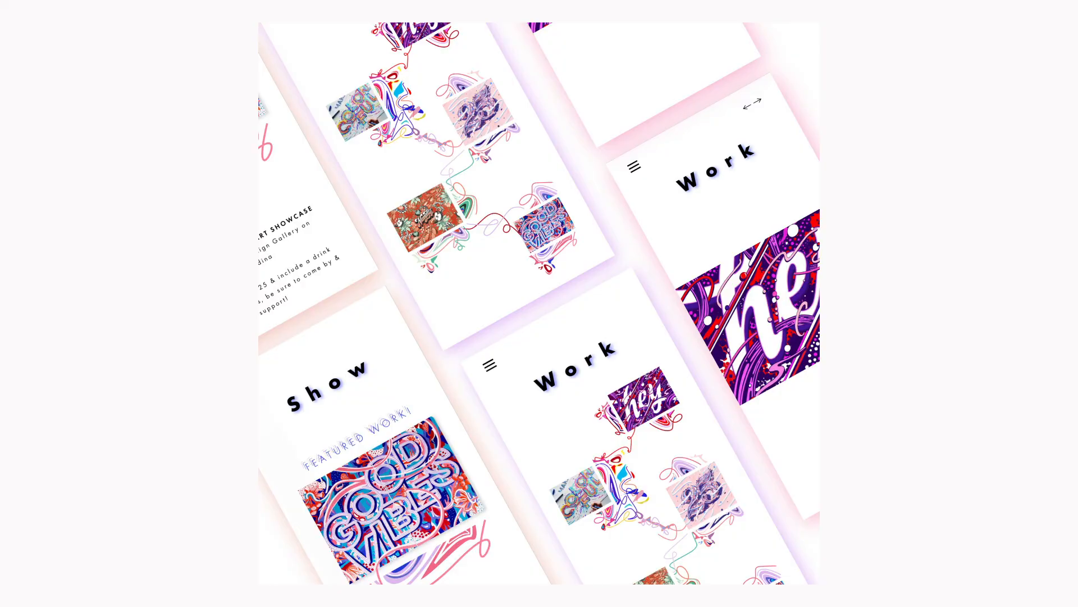